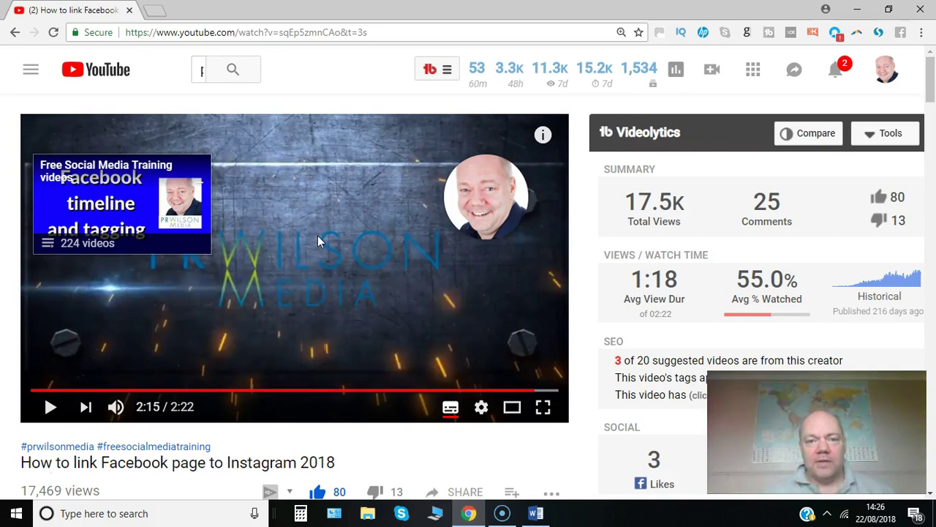
Open the end screen editor for the "Twitter autoplay videos" video from the channel's video list
{"action": "mouse_move", "coordinate": [504, 180]}
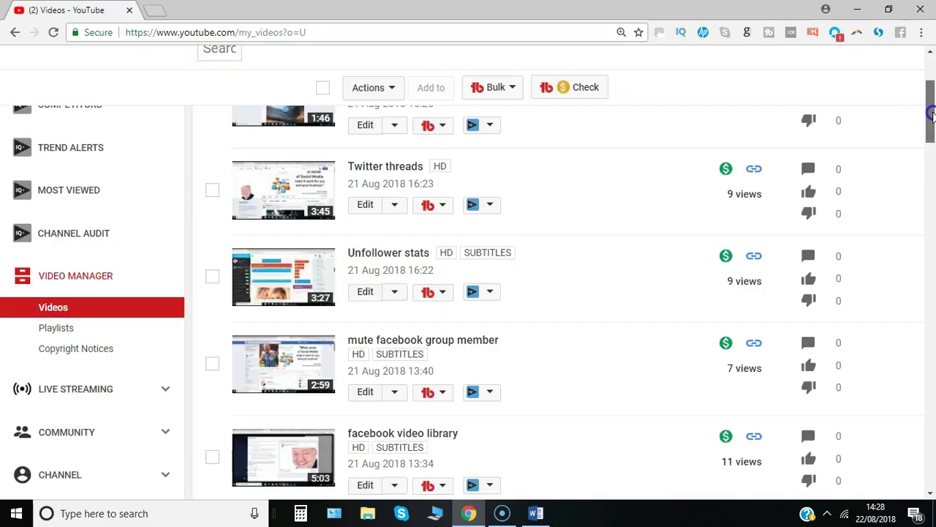
{"action": "mouse_move", "coordinate": [931, 113]}
{"action": "left_mouse_down"}
{"action": "mouse_move", "coordinate": [930, 90]}
{"action": "mouse_move", "coordinate": [931, 105]}
{"action": "left_mouse_up"}
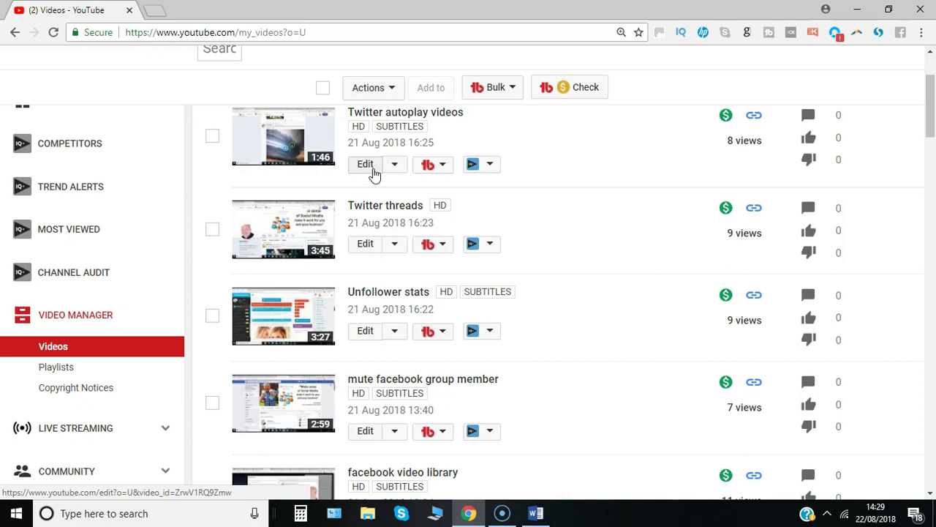
{"action": "left_click", "coordinate": [373, 173]}
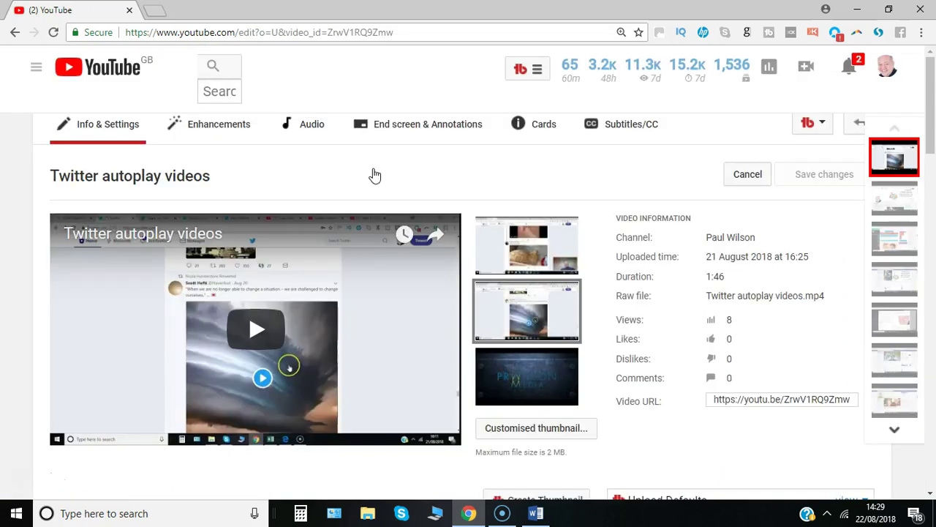
{"action": "left_click", "coordinate": [390, 136]}
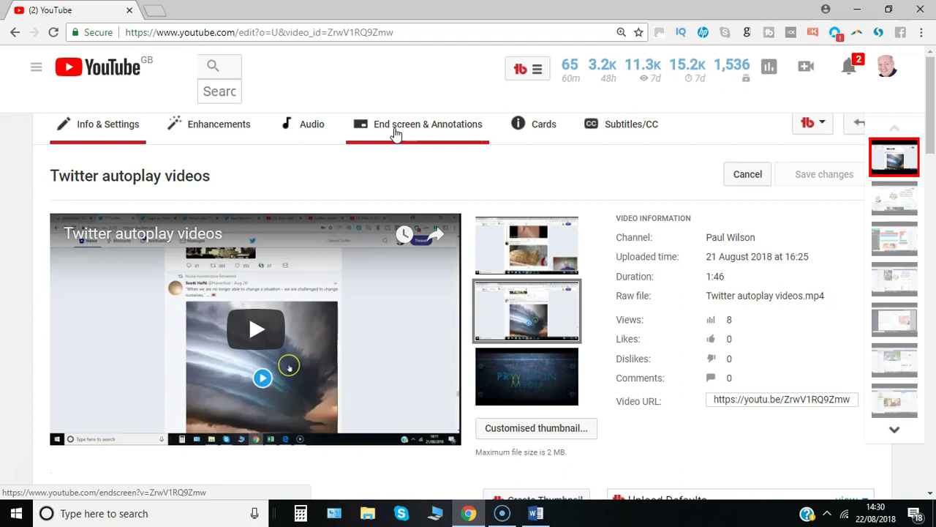
{"action": "left_click", "coordinate": [395, 132]}
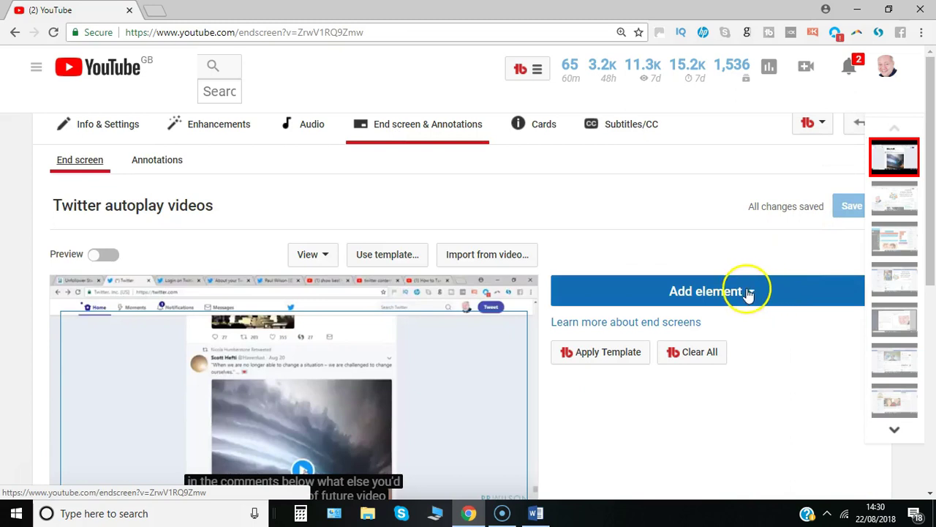
Add a video or playlist element to the end screen with the "Best for viewer" option
{"action": "left_click", "coordinate": [750, 292]}
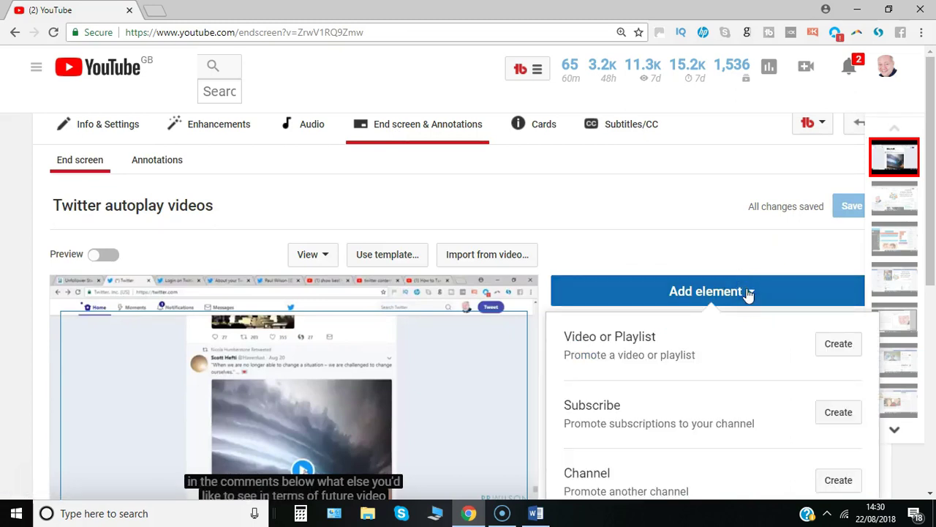
{"action": "left_click_drag", "start_coordinate": [932, 192], "coordinate": [931, 292]}
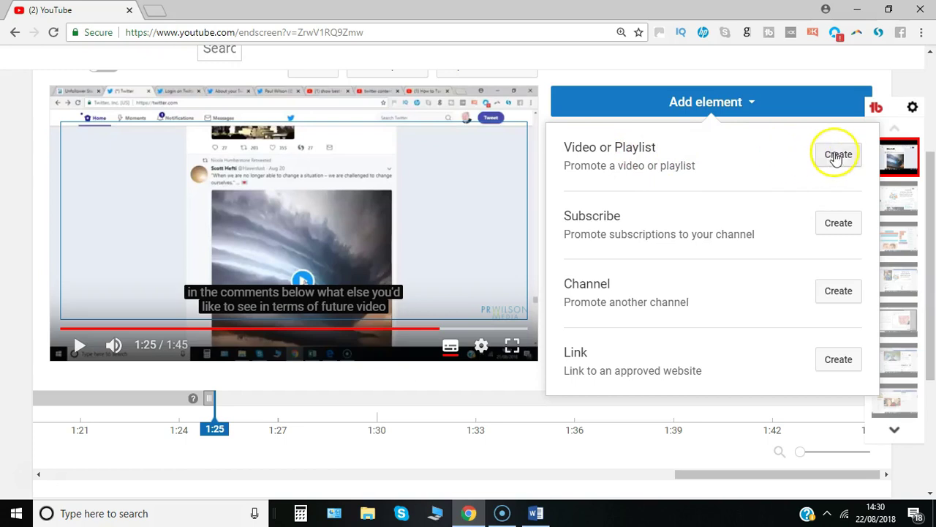
{"action": "left_click", "coordinate": [836, 157]}
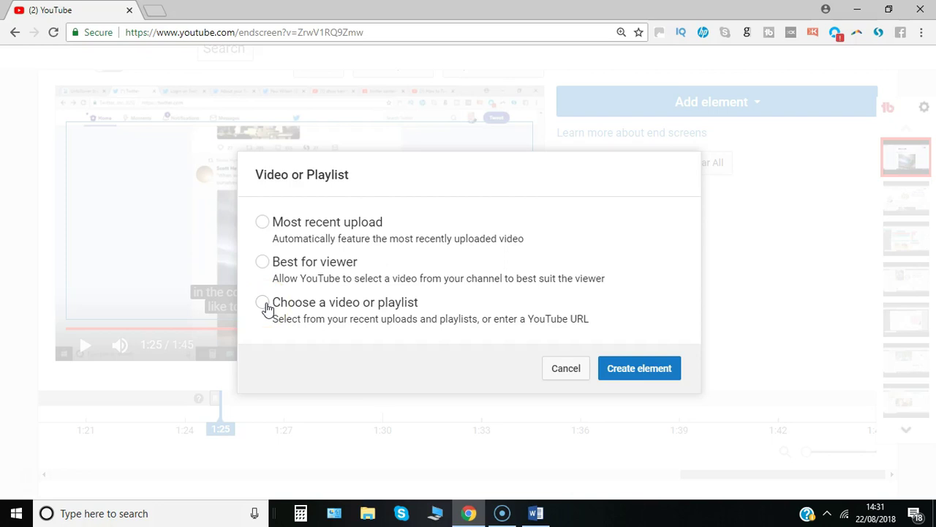
{"action": "left_click", "coordinate": [263, 261]}
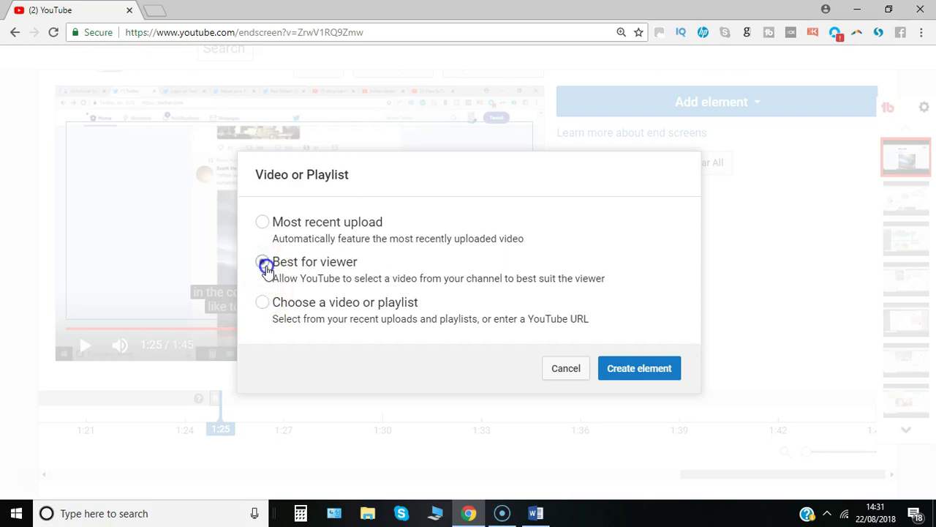
{"action": "left_click", "coordinate": [646, 366]}
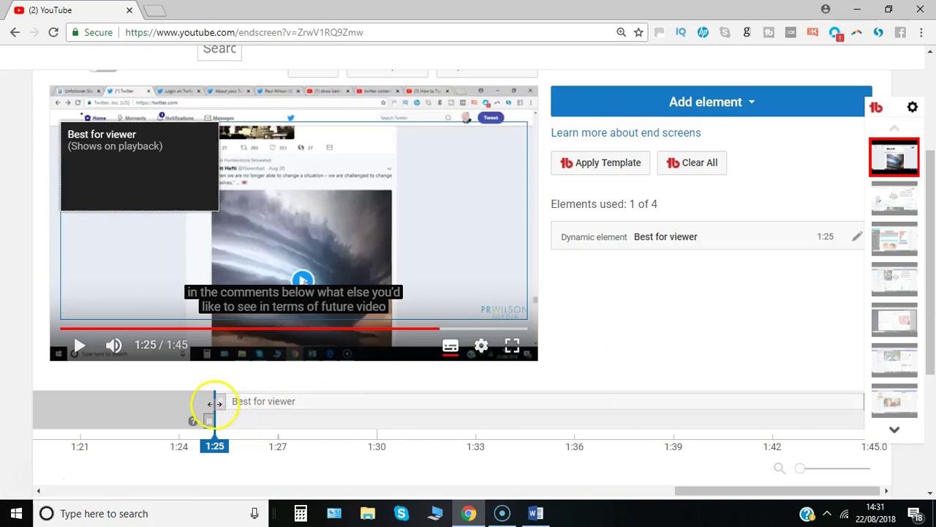
{"action": "mouse_move", "coordinate": [215, 404]}
{"action": "left_mouse_down"}
{"action": "mouse_move", "coordinate": [239, 403]}
{"action": "mouse_move", "coordinate": [216, 404]}
{"action": "left_mouse_up"}
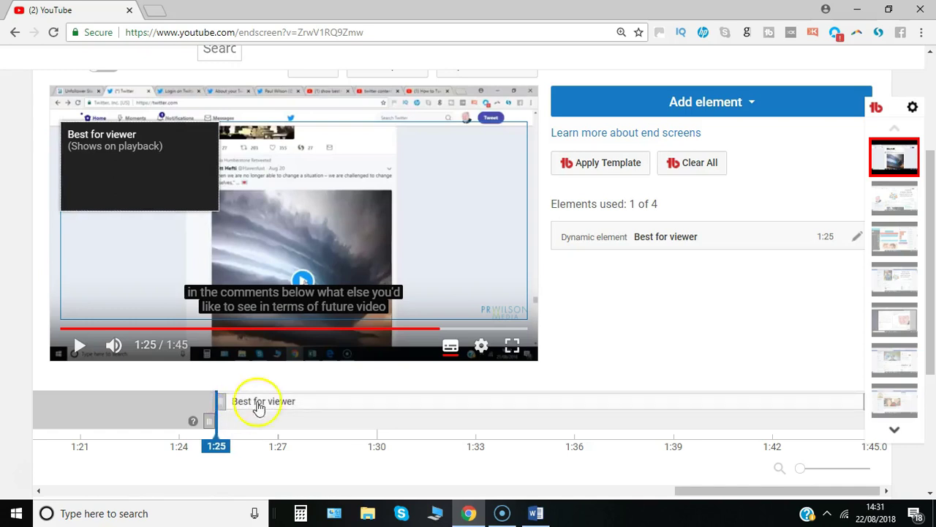
Add a Subscribe element to the end screen and place it in the upper-right area of the video frame
{"action": "left_click", "coordinate": [750, 103]}
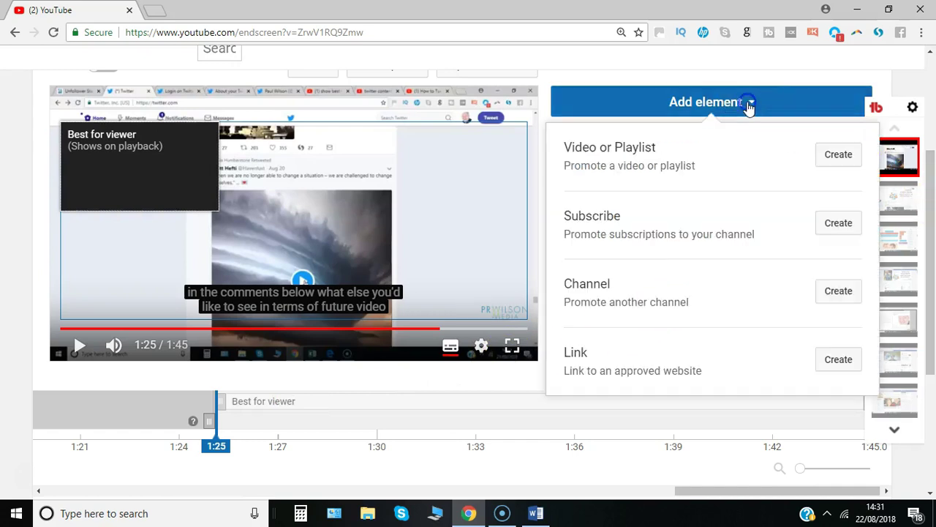
{"action": "left_click", "coordinate": [836, 229]}
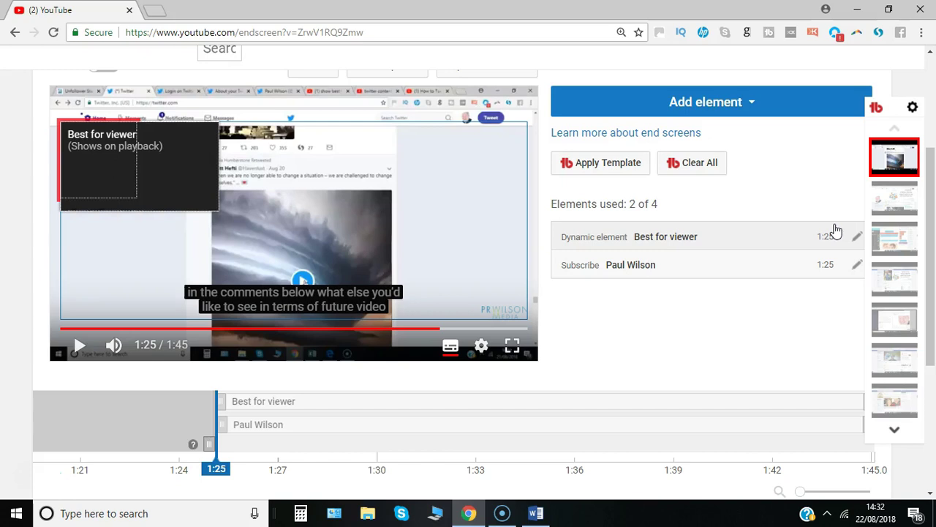
{"action": "left_click_drag", "start_coordinate": [104, 163], "coordinate": [456, 180]}
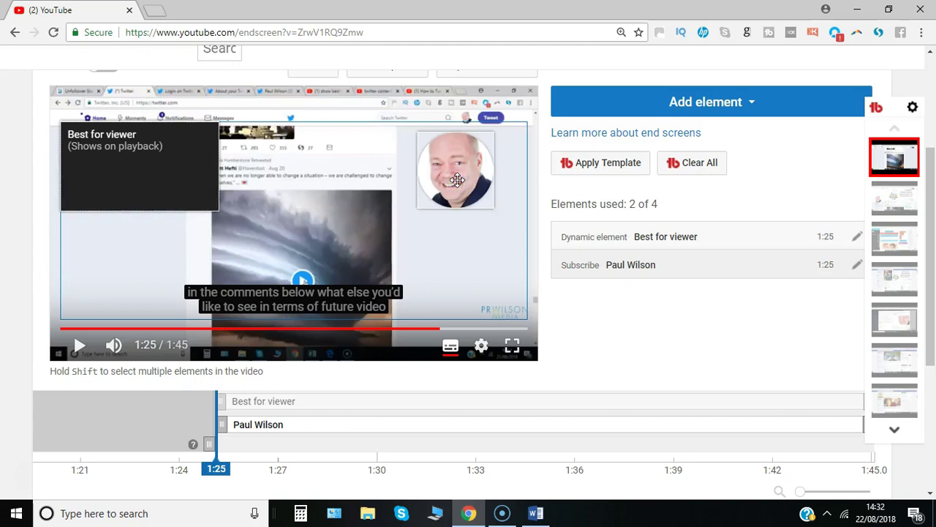
{"action": "left_click", "coordinate": [429, 168]}
Preview the end screen by playing the video with its two elements, and pause playback at about 1:25
{"action": "left_click_drag", "start_coordinate": [927, 245], "coordinate": [924, 124]}
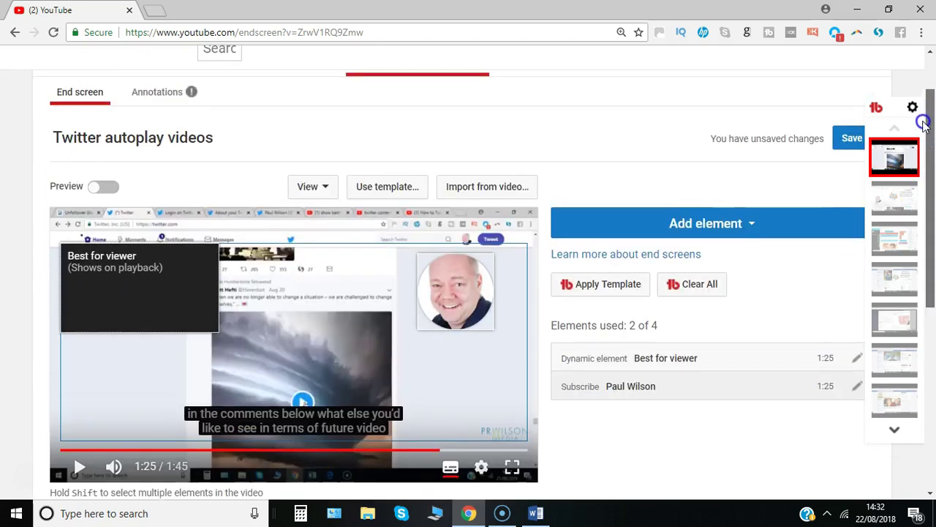
{"action": "left_click", "coordinate": [111, 189]}
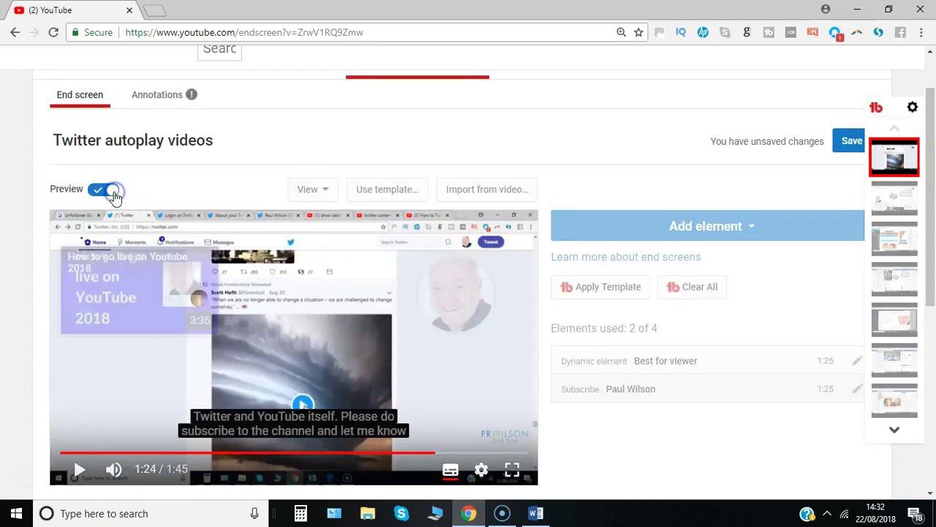
{"action": "left_click", "coordinate": [127, 437]}
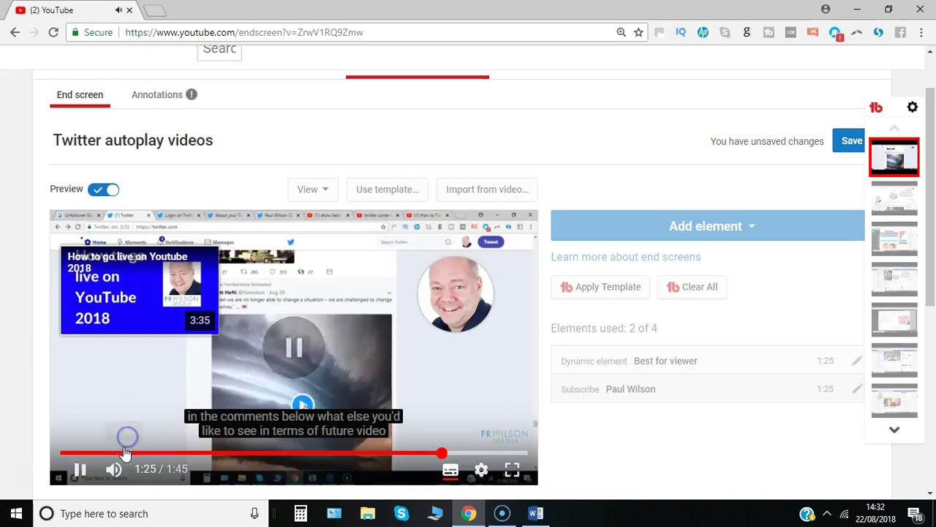
{"action": "left_click", "coordinate": [80, 468]}
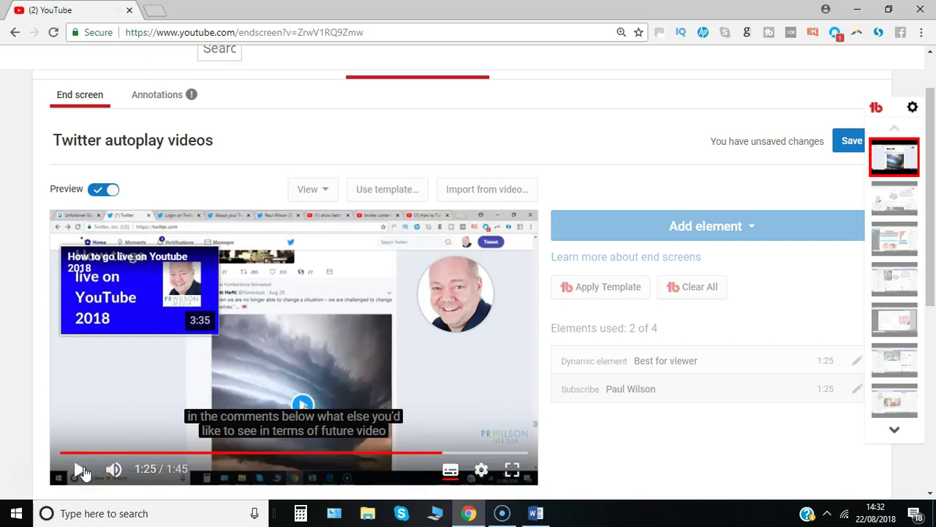
Save the end screen of the "Twitter autoplay videos" video
{"action": "left_click", "coordinate": [845, 146]}
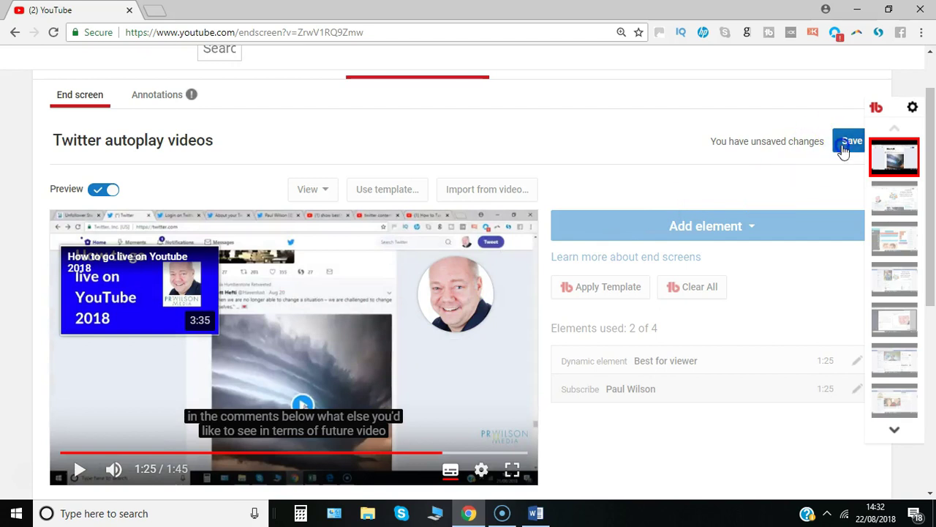
{"action": "scroll", "coordinate": [842, 145], "scroll_direction": "down", "scroll_amount": 5}
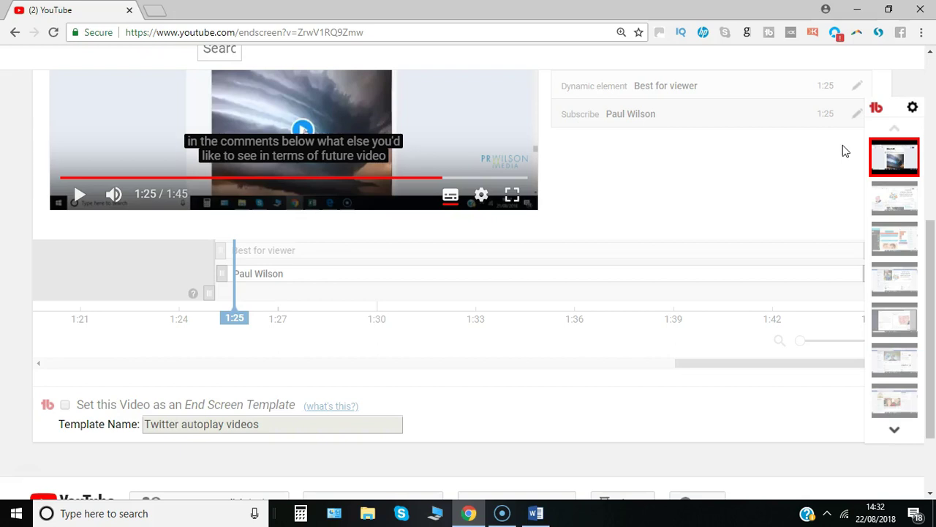
{"action": "left_click_drag", "start_coordinate": [926, 251], "coordinate": [904, 121]}
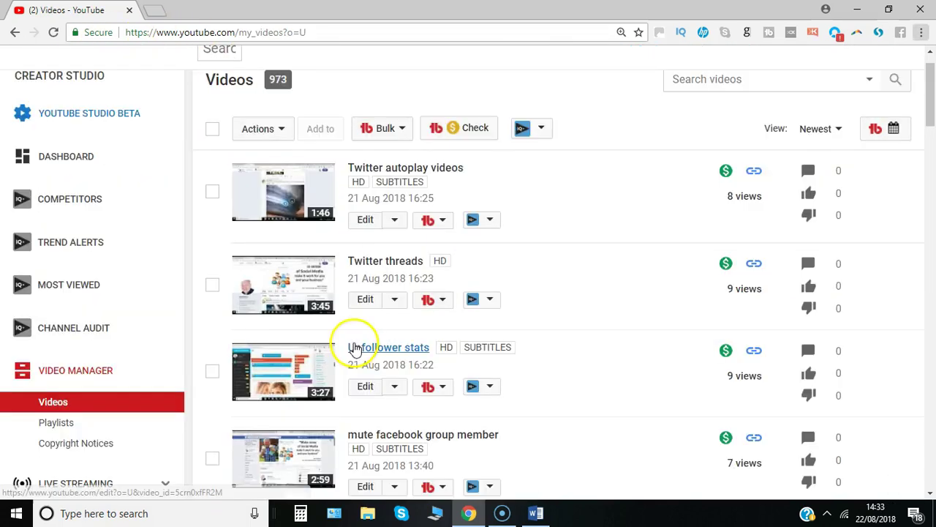
Open the end screen editor for the "Unfollower stats" video from the video list
{"action": "left_click", "coordinate": [366, 387]}
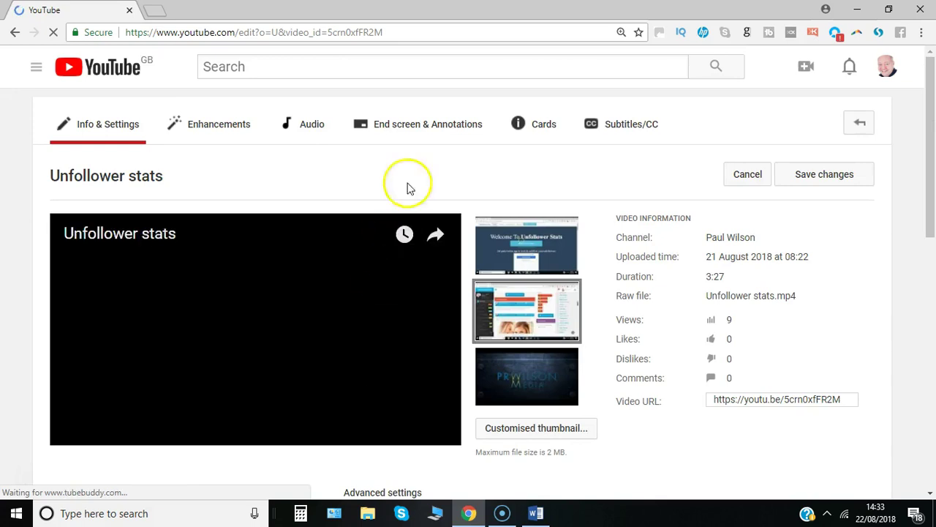
{"action": "left_click", "coordinate": [430, 126]}
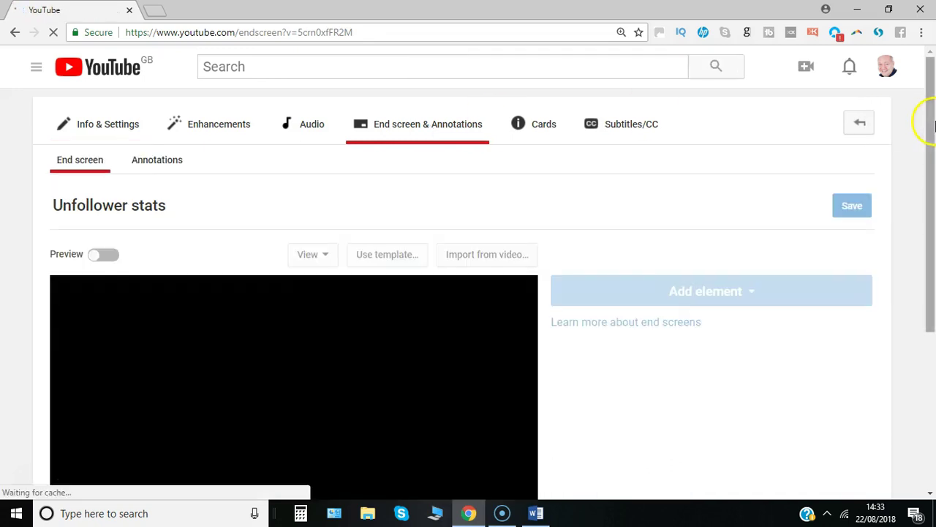
{"action": "left_click", "coordinate": [391, 329]}
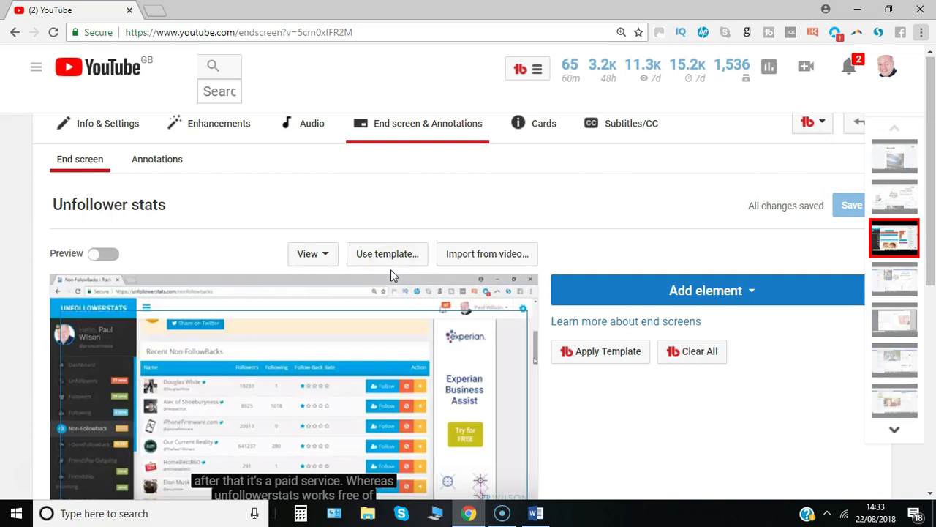
Import the end screen from the "Twitter autoplay videos" video into "Unfollower stats" and review the imported elements
{"action": "left_click", "coordinate": [465, 254]}
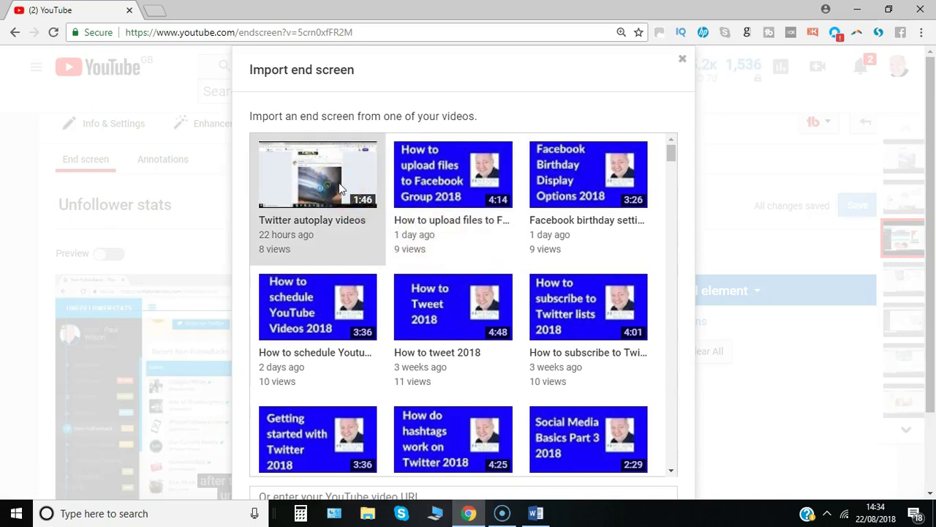
{"action": "left_click", "coordinate": [833, 296]}
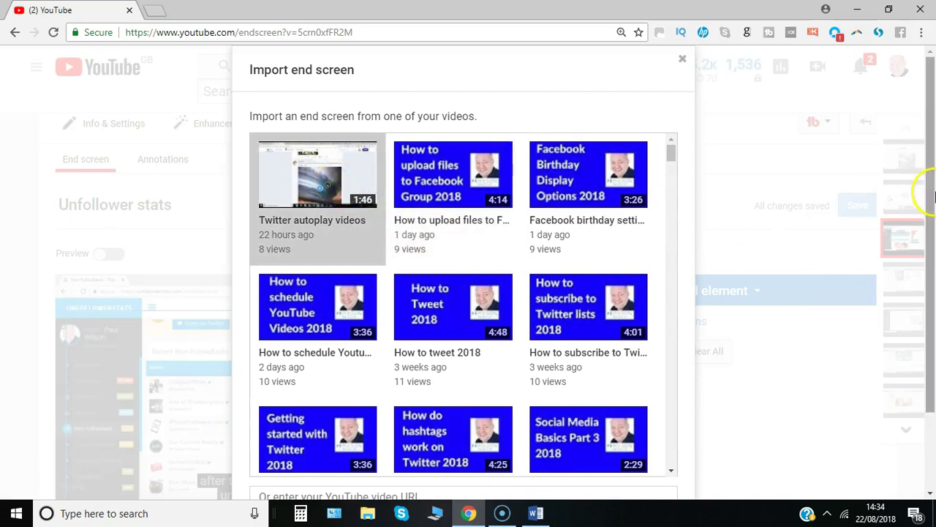
{"action": "left_click_drag", "start_coordinate": [925, 188], "coordinate": [925, 313]}
{"action": "left_click", "coordinate": [653, 474]}
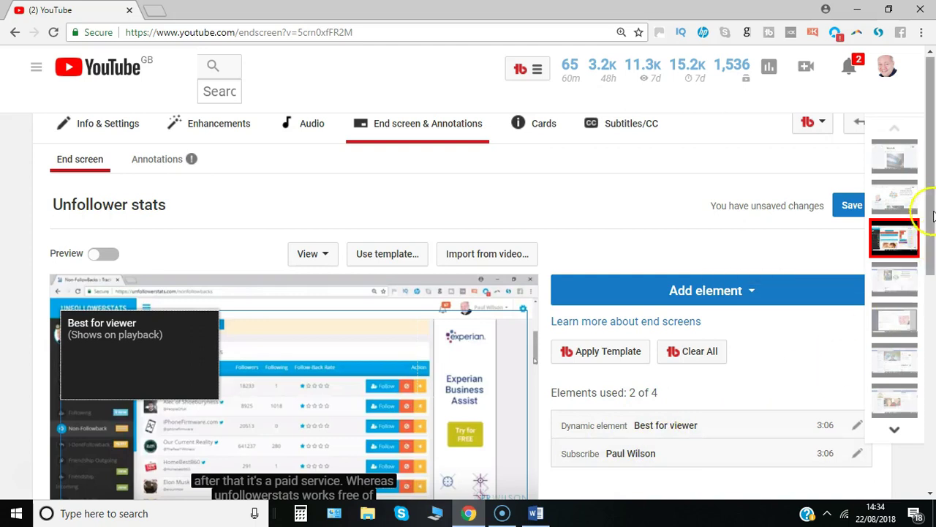
{"action": "left_click_drag", "start_coordinate": [932, 214], "coordinate": [933, 286]}
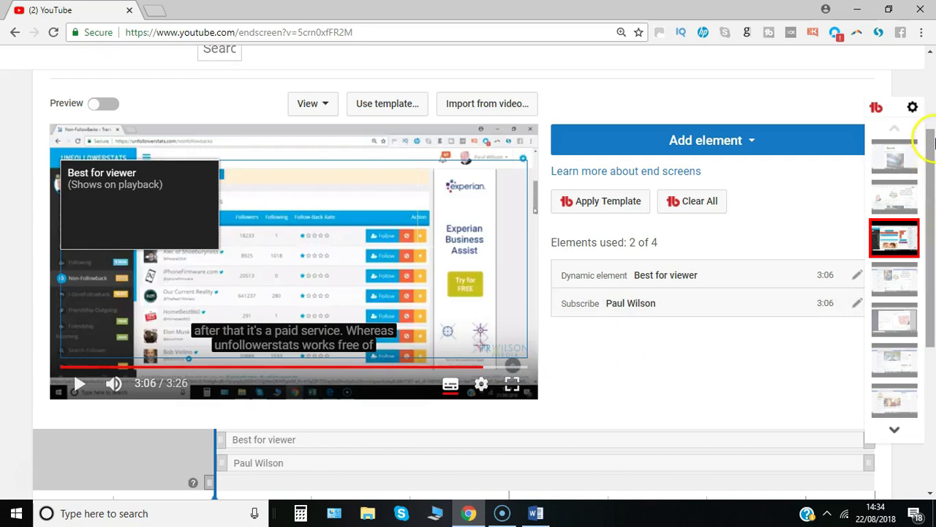
{"action": "left_click_drag", "start_coordinate": [923, 141], "coordinate": [914, 64]}
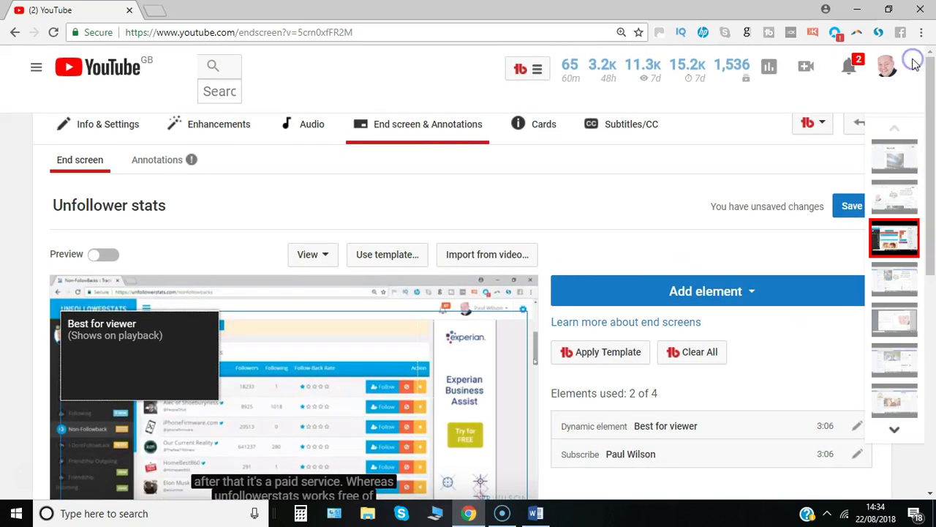